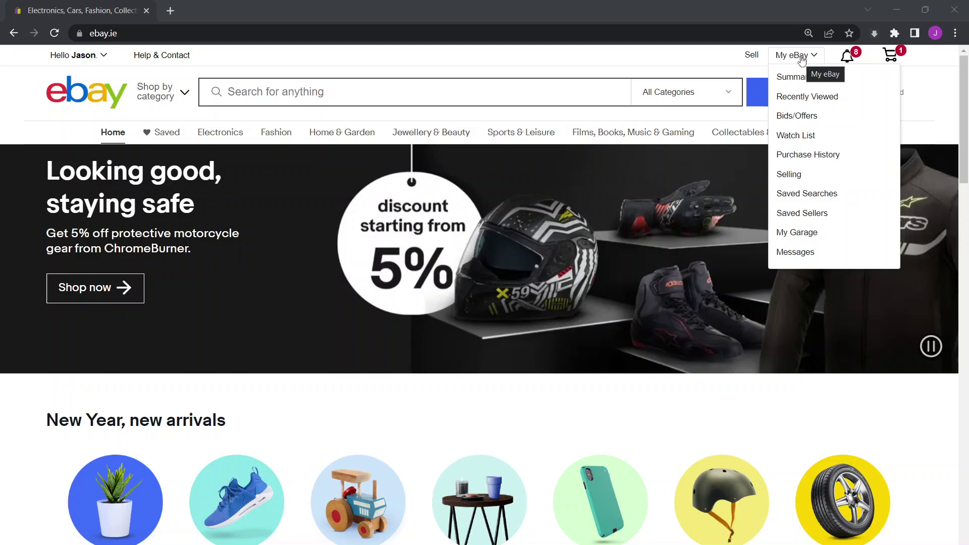
Go to Seller Hub from My eBay and show orders awaiting postage labels.
{"action": "left_click", "coordinate": [785, 179]}
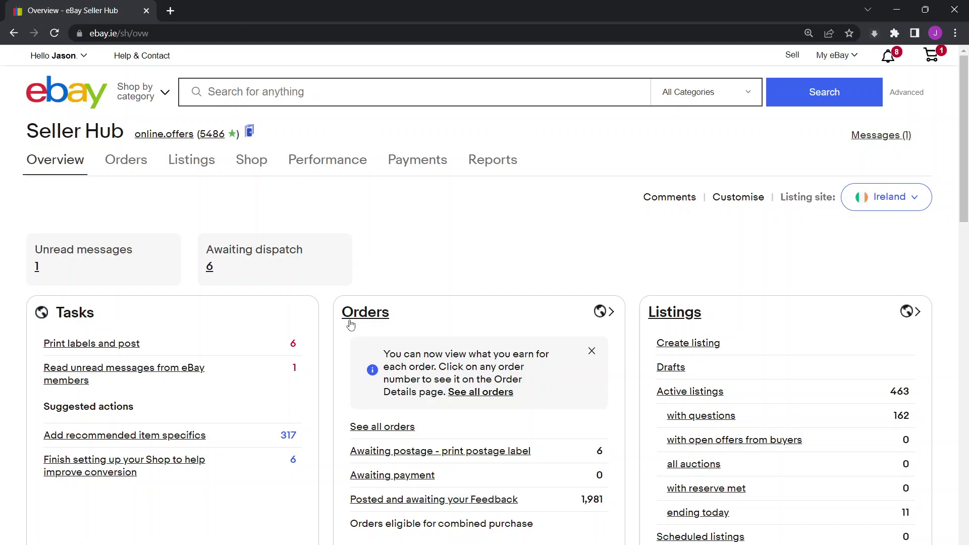
{"action": "left_click", "coordinate": [86, 346]}
{"action": "scroll", "coordinate": [325, 303], "scroll_direction": "down", "scroll_amount": 2}
{"action": "scroll", "coordinate": [349, 288], "scroll_direction": "down", "scroll_amount": 2}
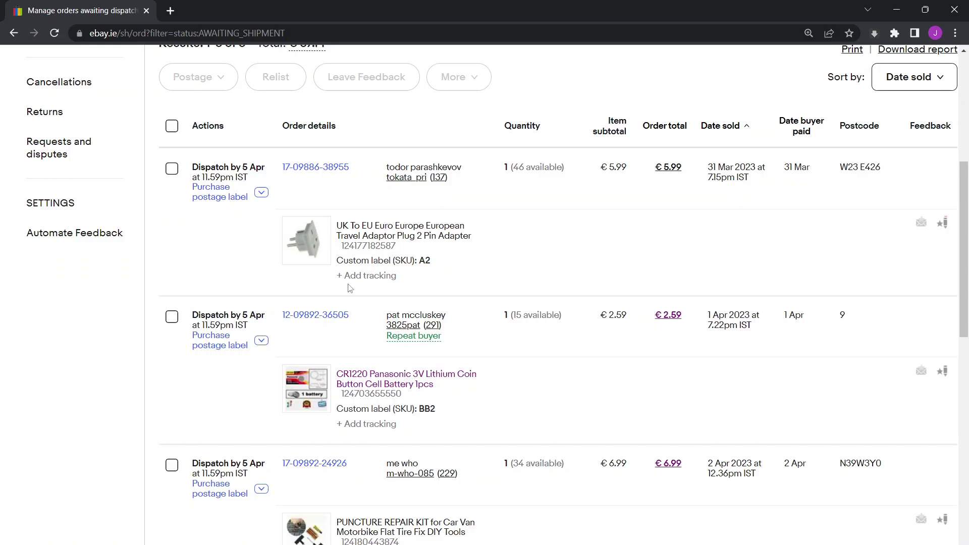
{"action": "scroll", "coordinate": [465, 253], "scroll_direction": "up", "scroll_amount": 1}
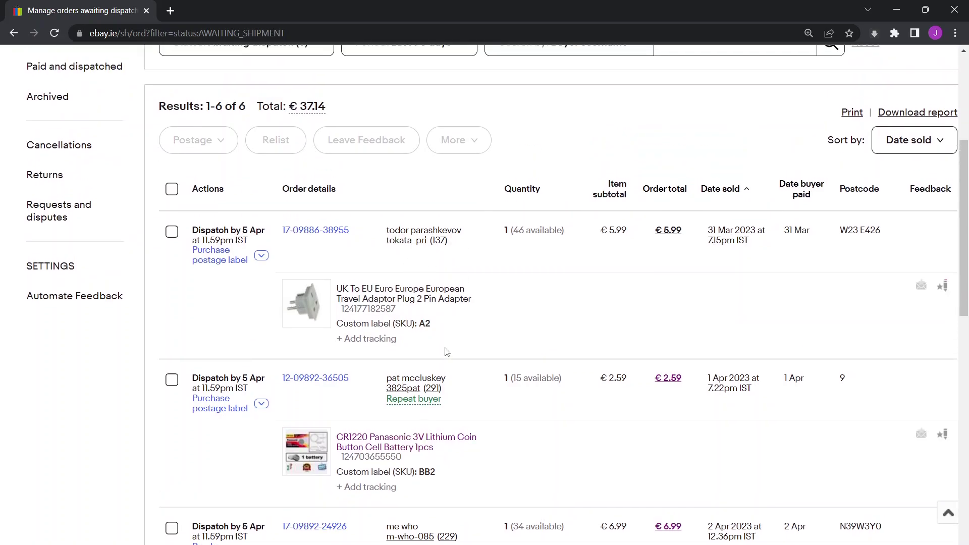
Open Purchase postage label for the first awaiting order in a new tab.
{"action": "right_click", "coordinate": [210, 259]}
{"action": "left_click", "coordinate": [256, 267]}
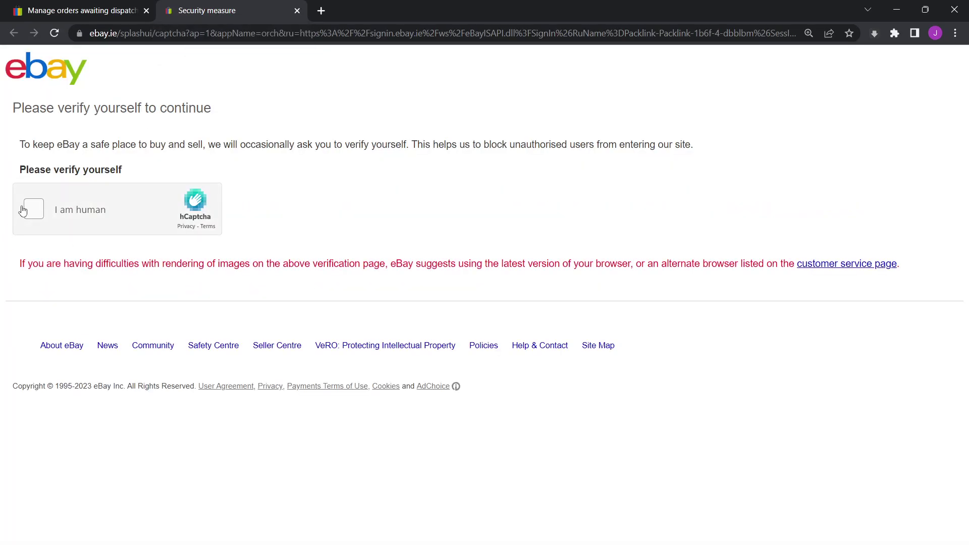
Complete the hCaptcha check by selecting all four giraffe pictures and verifying.
{"action": "left_click", "coordinate": [32, 209]}
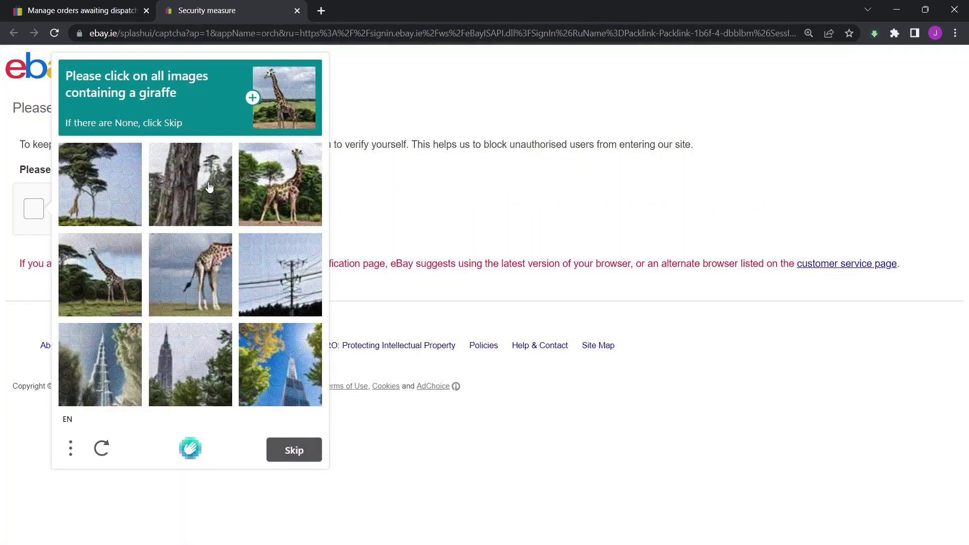
{"action": "left_click", "coordinate": [297, 188]}
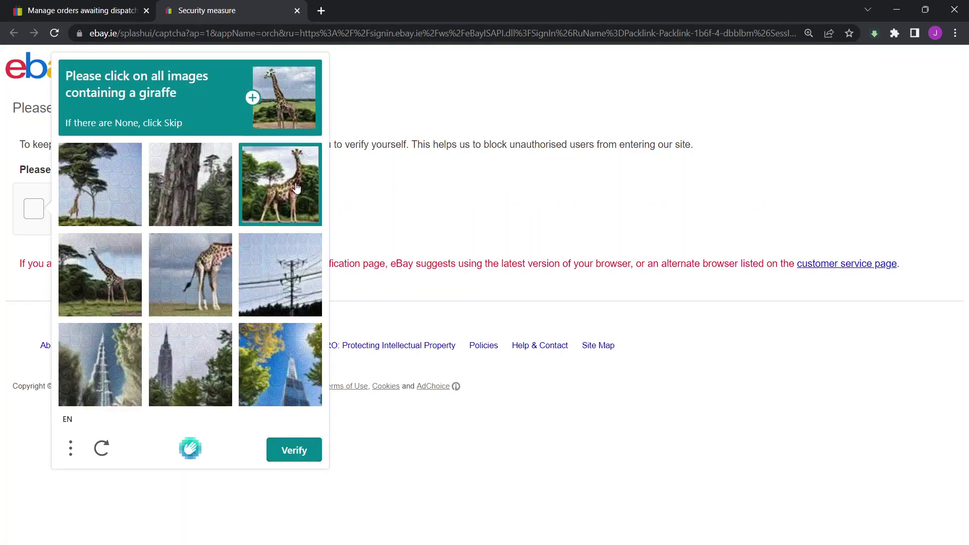
{"action": "left_click", "coordinate": [208, 278]}
{"action": "left_click", "coordinate": [118, 286]}
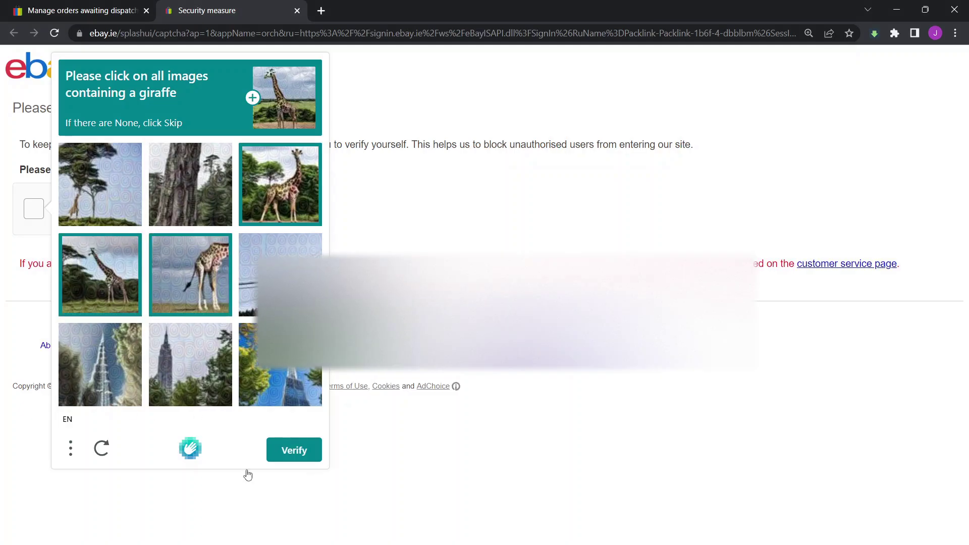
{"action": "left_click", "coordinate": [86, 198]}
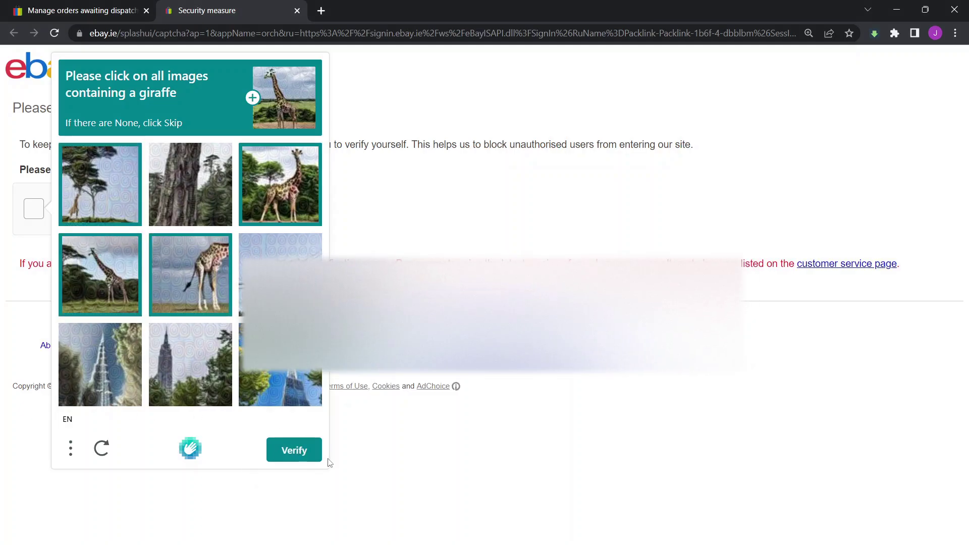
{"action": "left_click", "coordinate": [295, 450]}
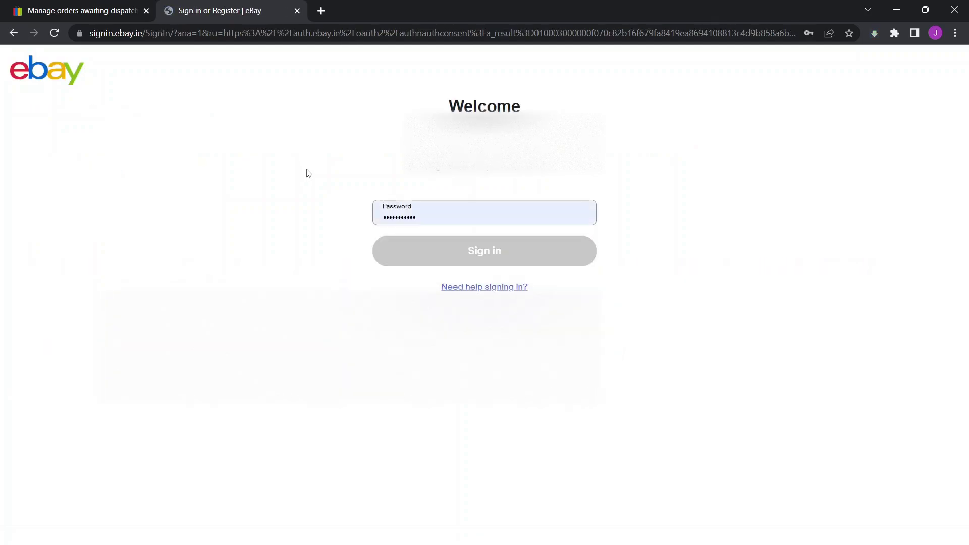
Sign in with the saved password and grant the Shipping platform account access.
{"action": "left_click", "coordinate": [472, 250]}
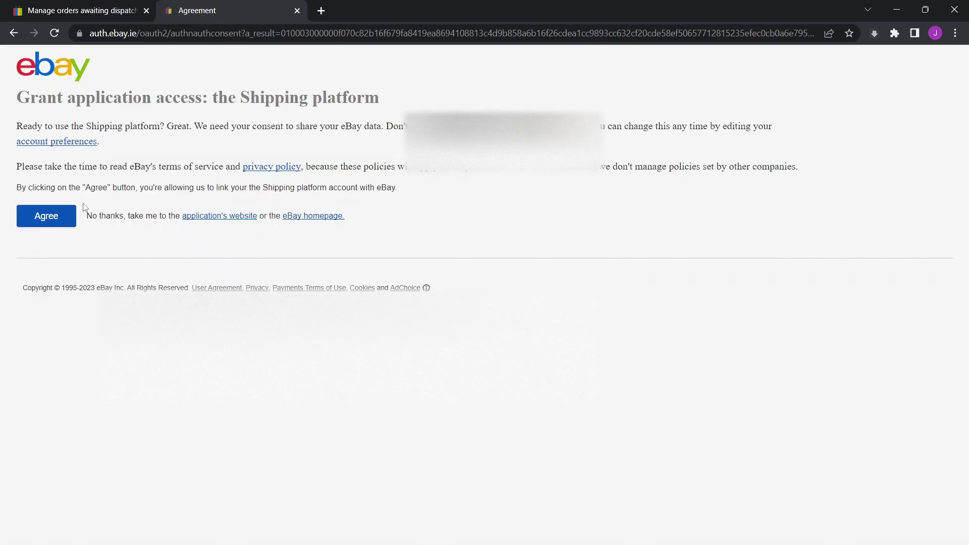
{"action": "left_click", "coordinate": [46, 219]}
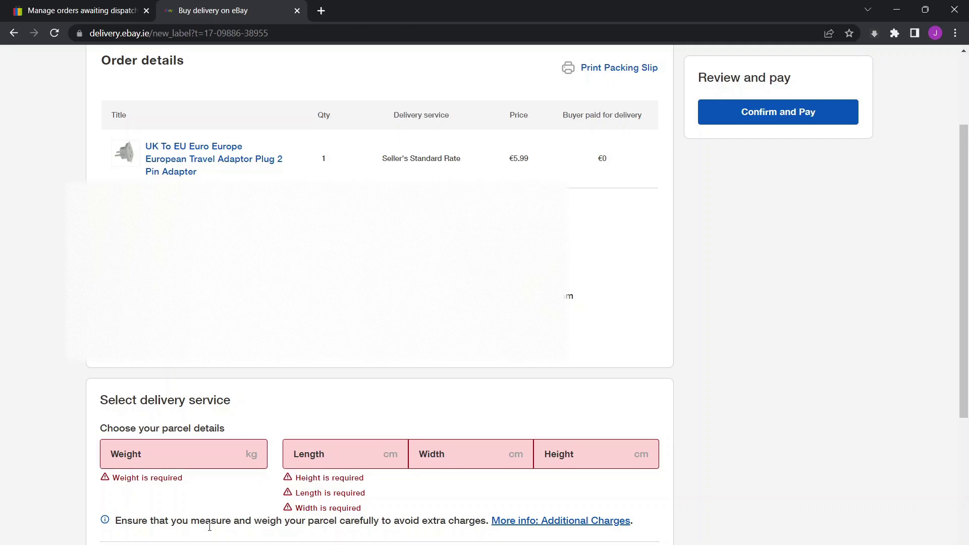
Enter parcel weight 1 kg and dimensions 30 × 30 × 20 cm.
{"action": "left_click", "coordinate": [156, 463]}
{"action": "key", "text": "Tab"}
{"action": "type", "text": "30"}
{"action": "key", "text": "Tab"}
{"action": "type", "text": "30"}
{"action": "key", "text": "Tab"}
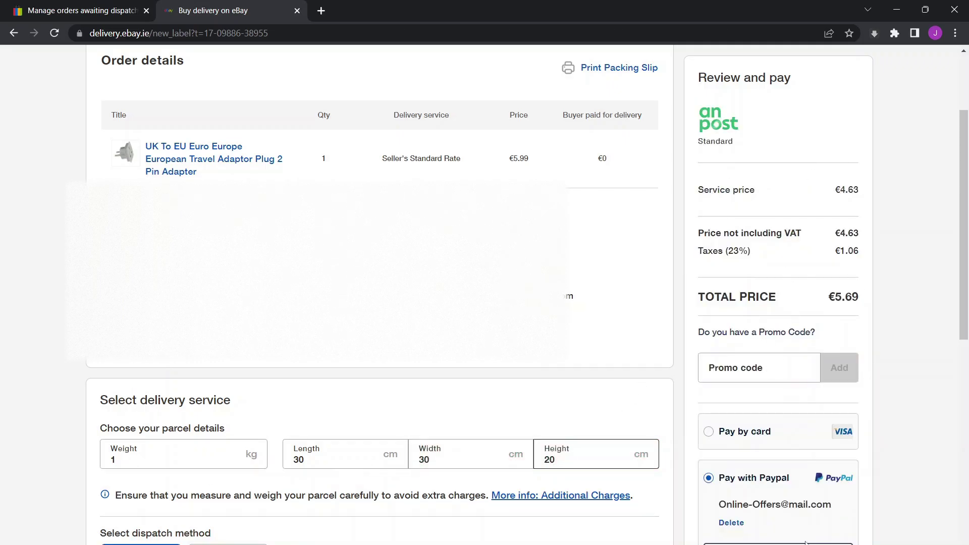
{"action": "left_click", "coordinate": [708, 431]}
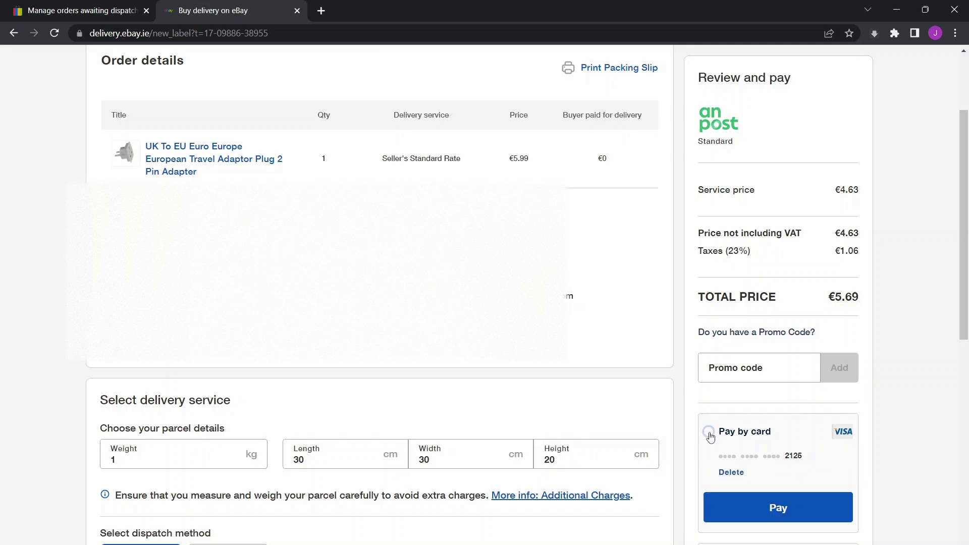
{"action": "scroll", "coordinate": [590, 345], "scroll_direction": "down", "scroll_amount": 1}
{"action": "scroll", "coordinate": [591, 341], "scroll_direction": "down", "scroll_amount": 3}
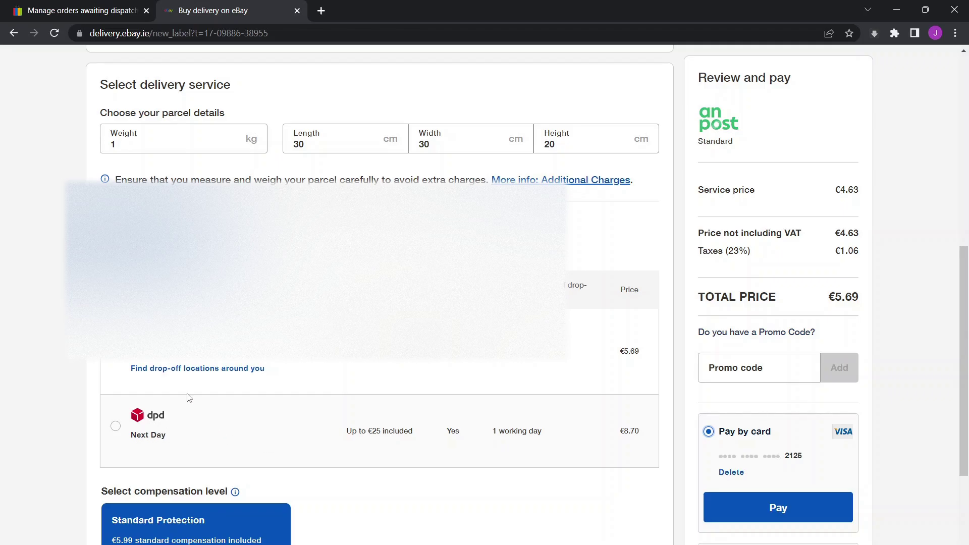
{"action": "scroll", "coordinate": [209, 401], "scroll_direction": "up", "scroll_amount": 1}
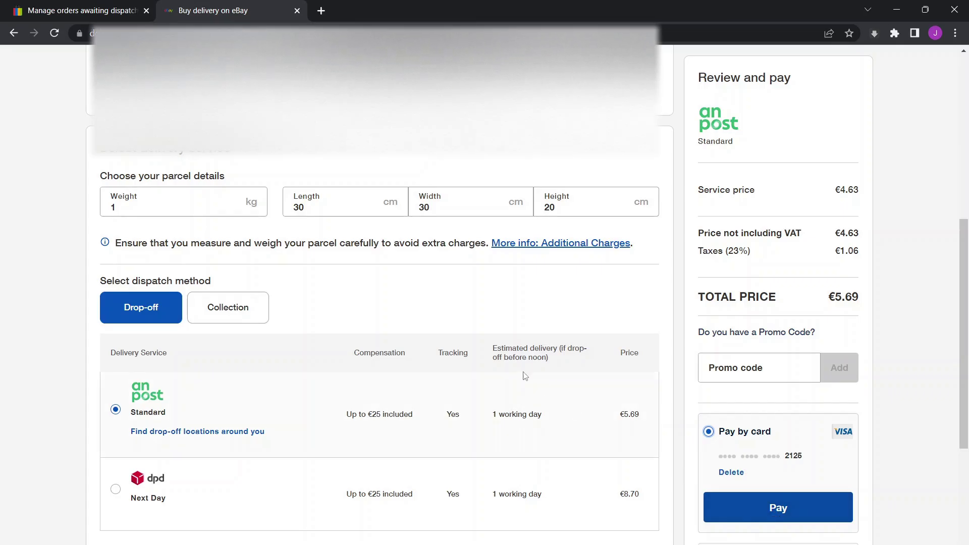
{"action": "scroll", "coordinate": [585, 348], "scroll_direction": "up", "scroll_amount": 1}
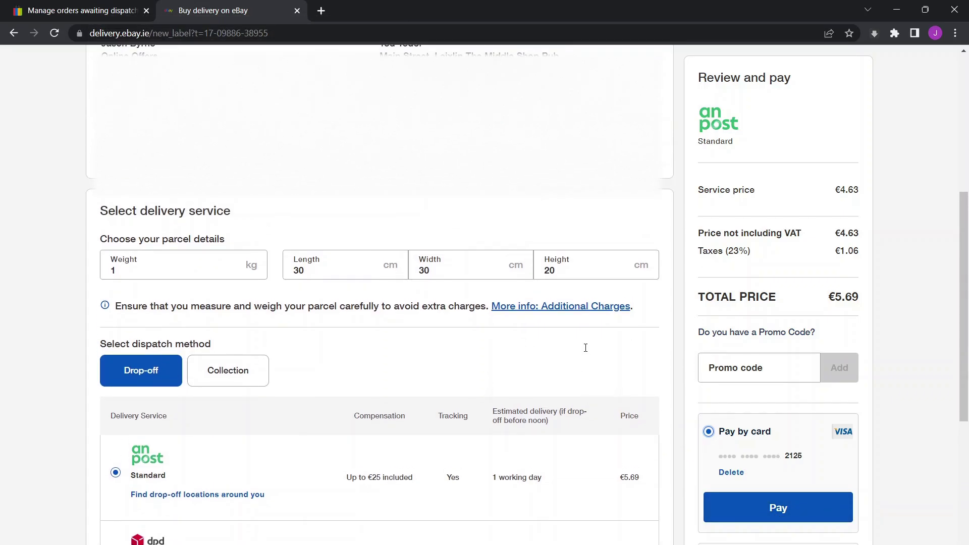